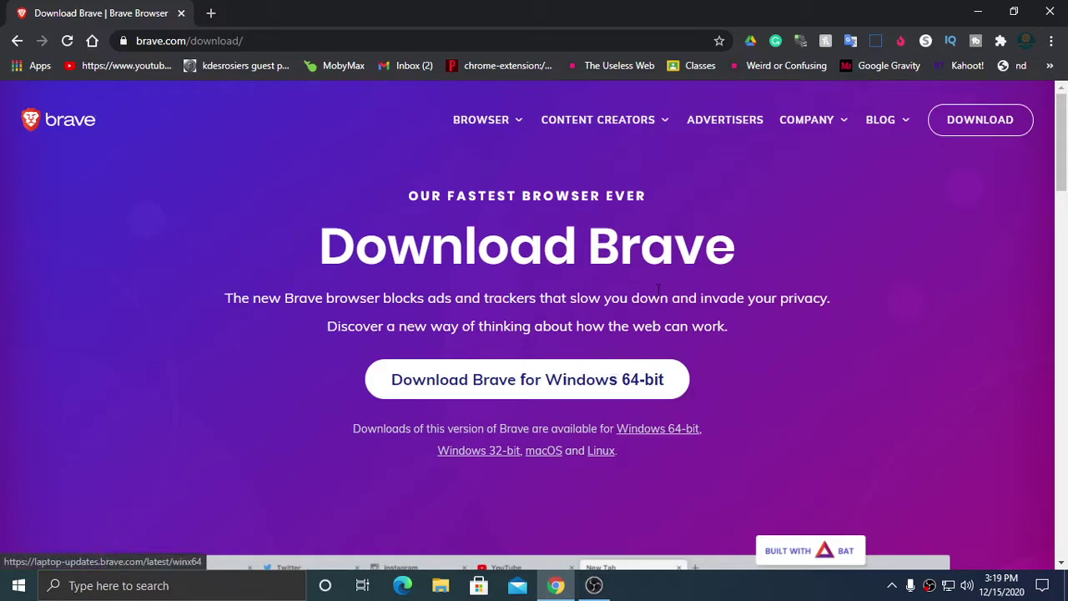
- Download BraveBrowserSetup.exe for Windows 64-bit from the Chrome page and run it
scroll(699, 349, down, 1)
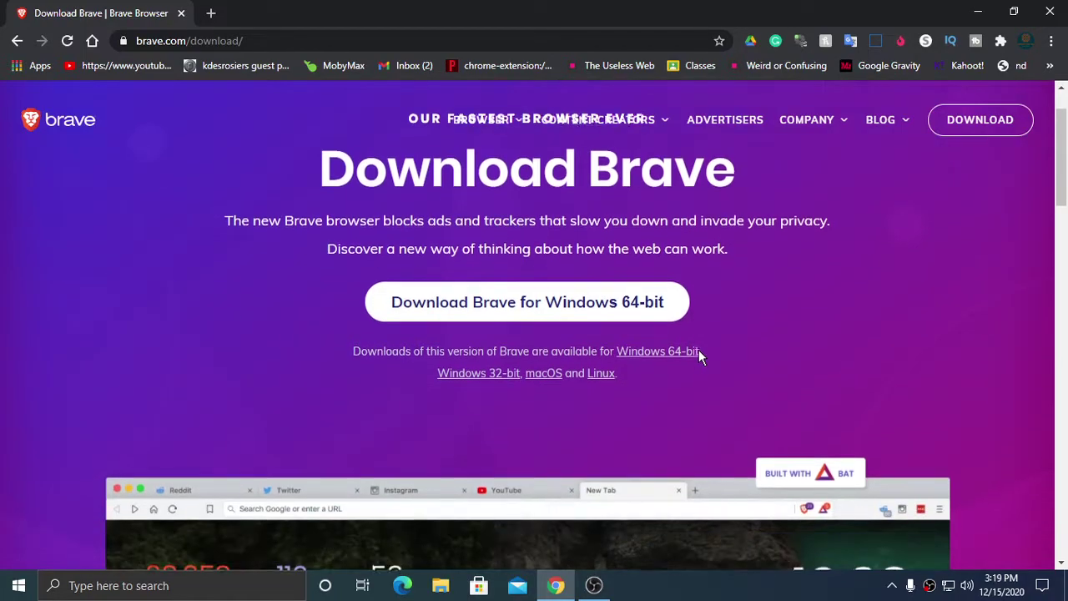
scroll(699, 351, down, 1)
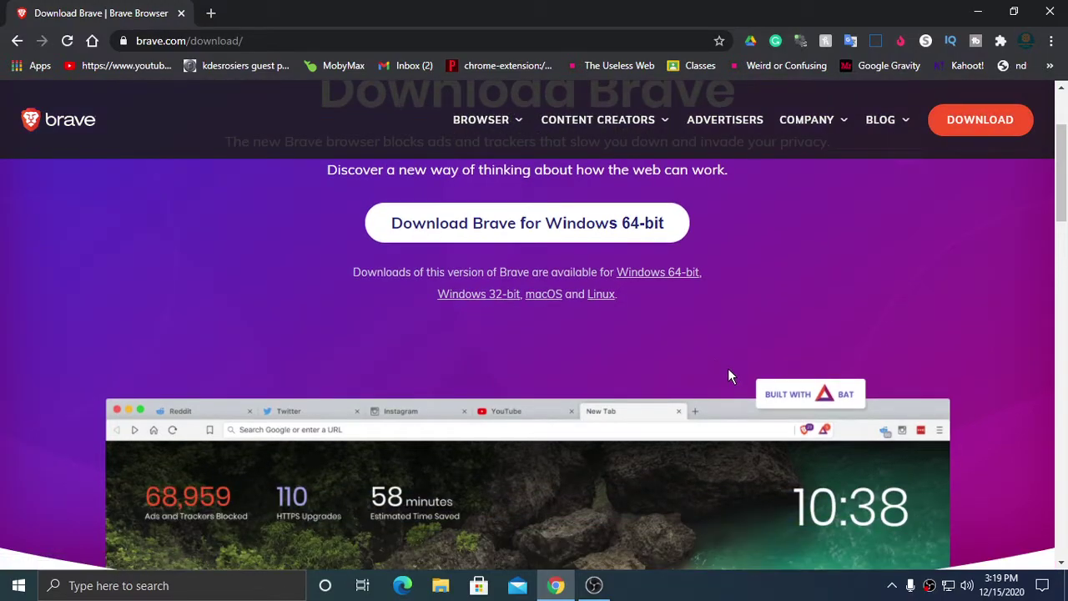
scroll(756, 400, down, 1)
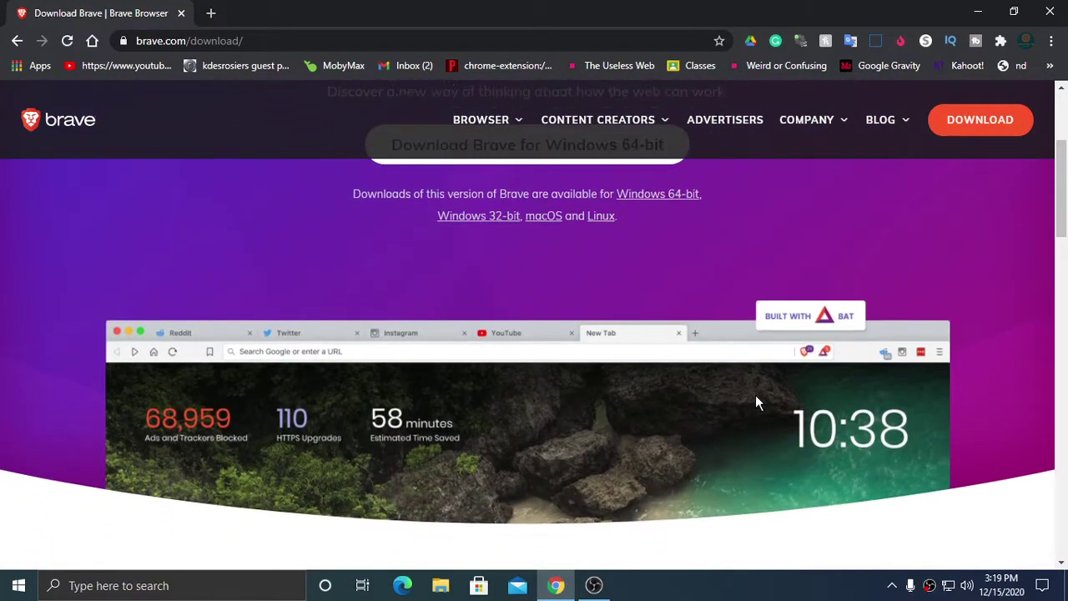
scroll(755, 400, down, 2)
scroll(756, 400, down, 2)
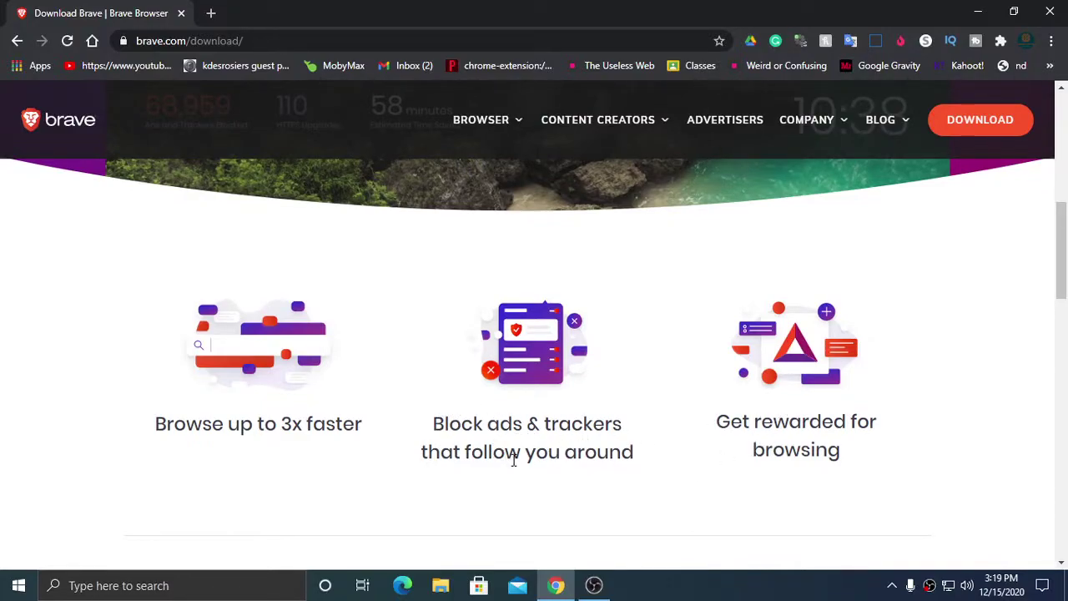
scroll(400, 424, down, 2)
scroll(418, 421, down, 2)
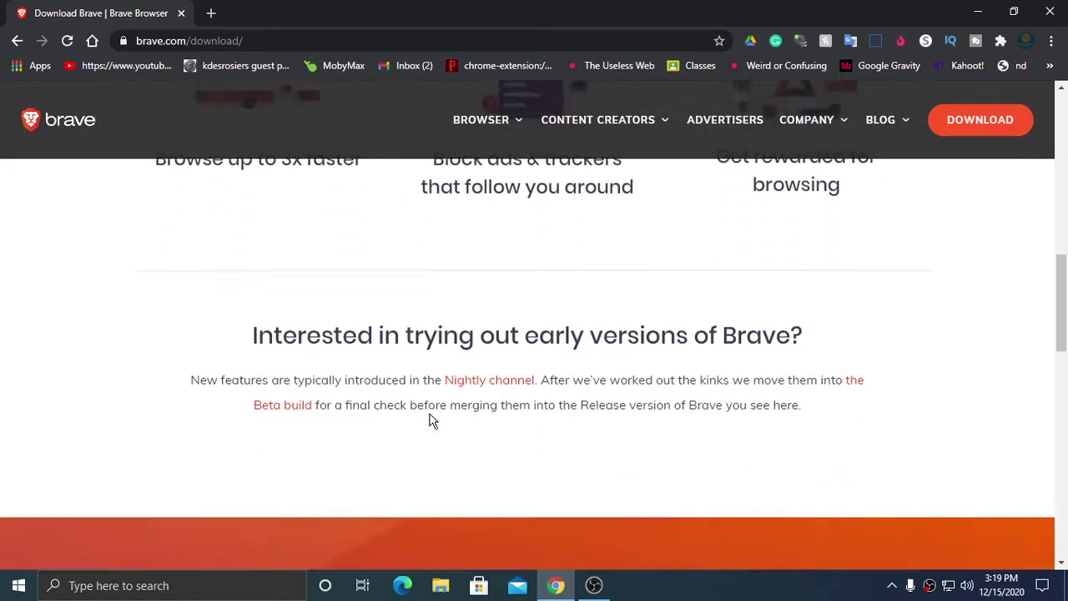
scroll(444, 411, up, 3)
scroll(446, 413, up, 3)
scroll(448, 413, up, 4)
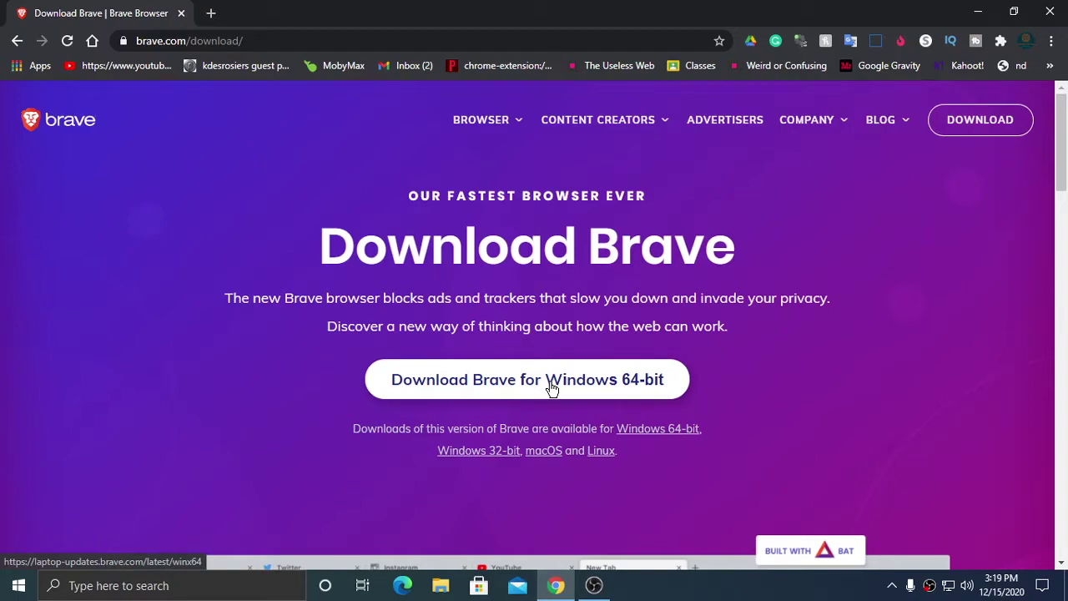
click(549, 388)
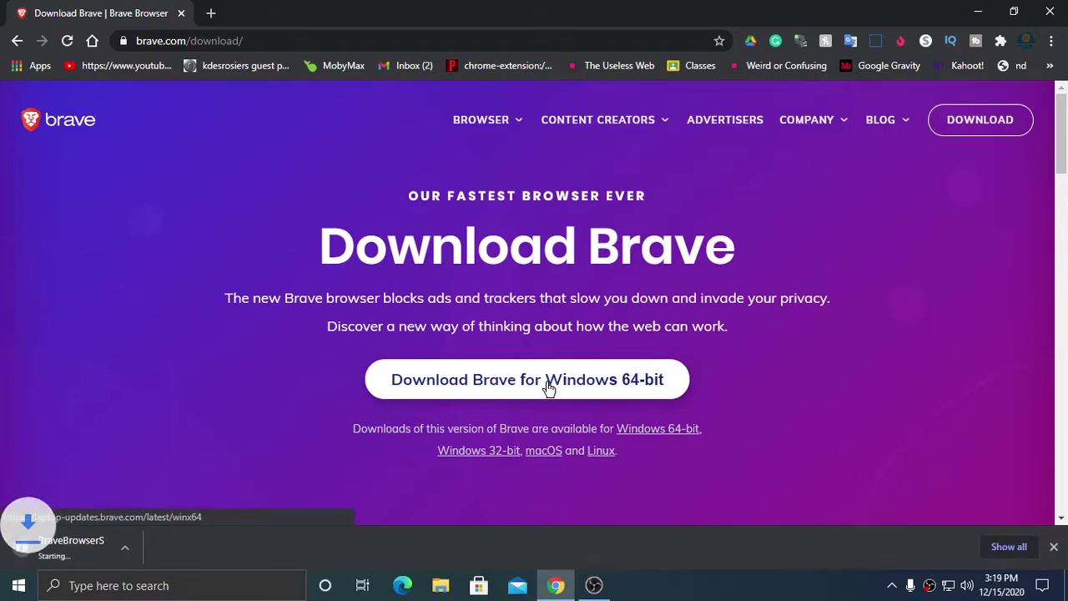
click(84, 548)
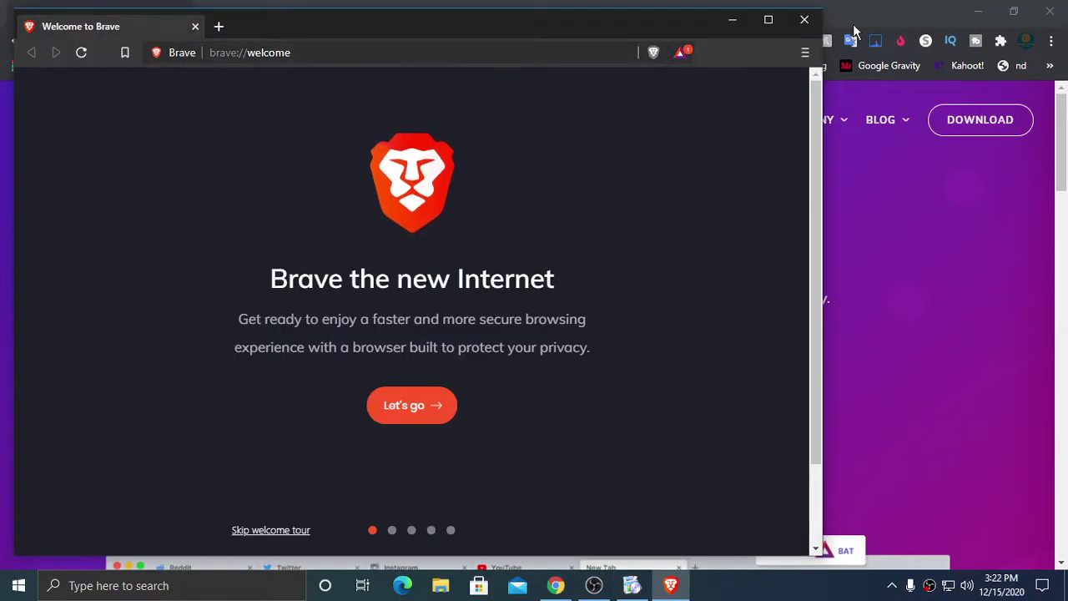
- Maximize the Brave window and skip the welcome tour to reach the New Tab page
click(769, 19)
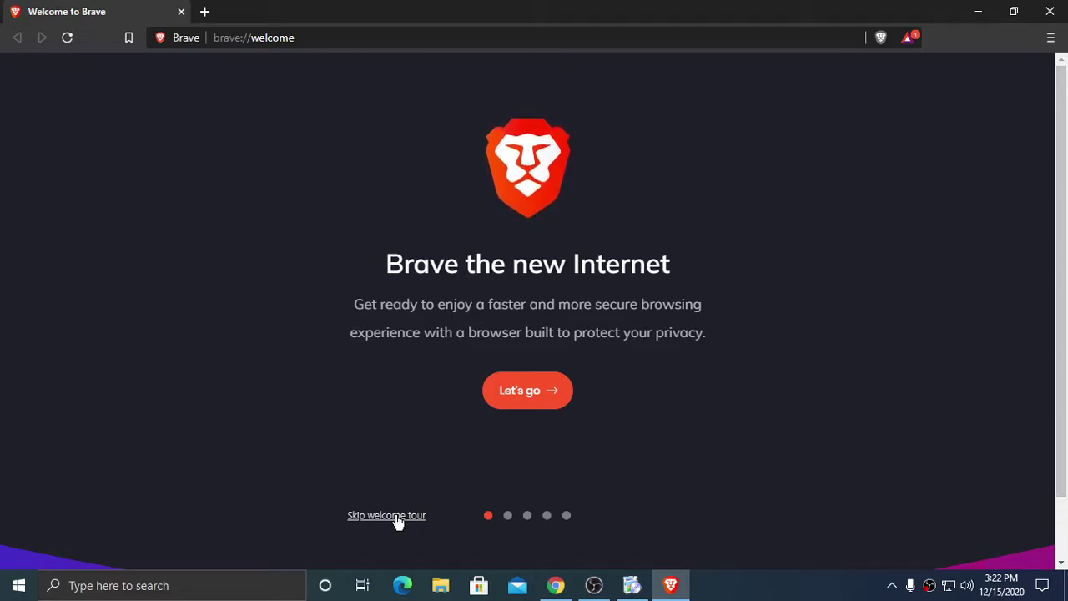
click(397, 518)
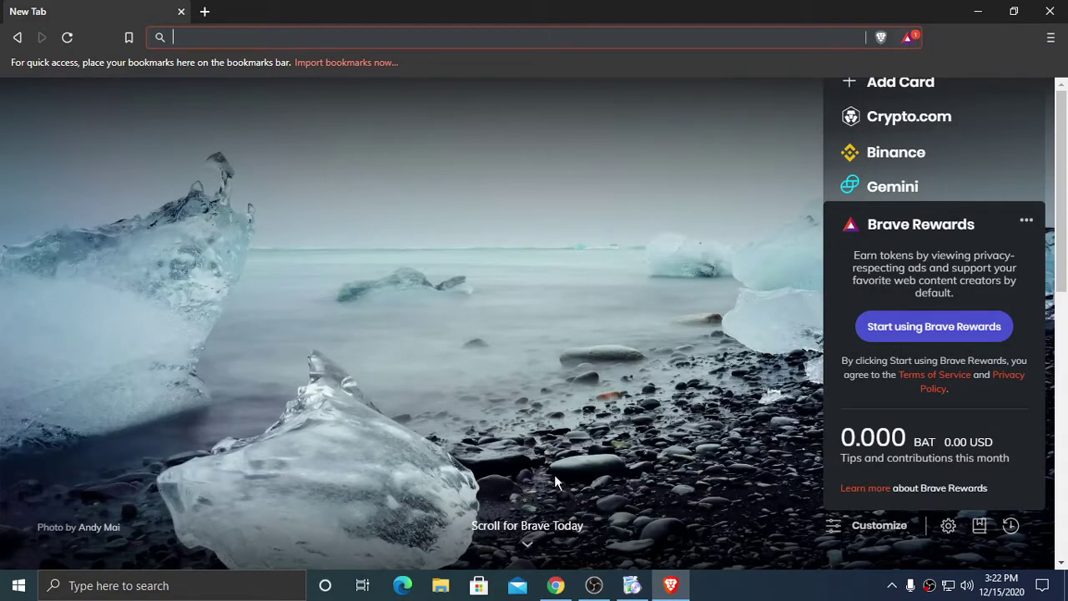
- Start using Brave Rewards from the toolbar Rewards icon, then dismiss the panel
click(908, 37)
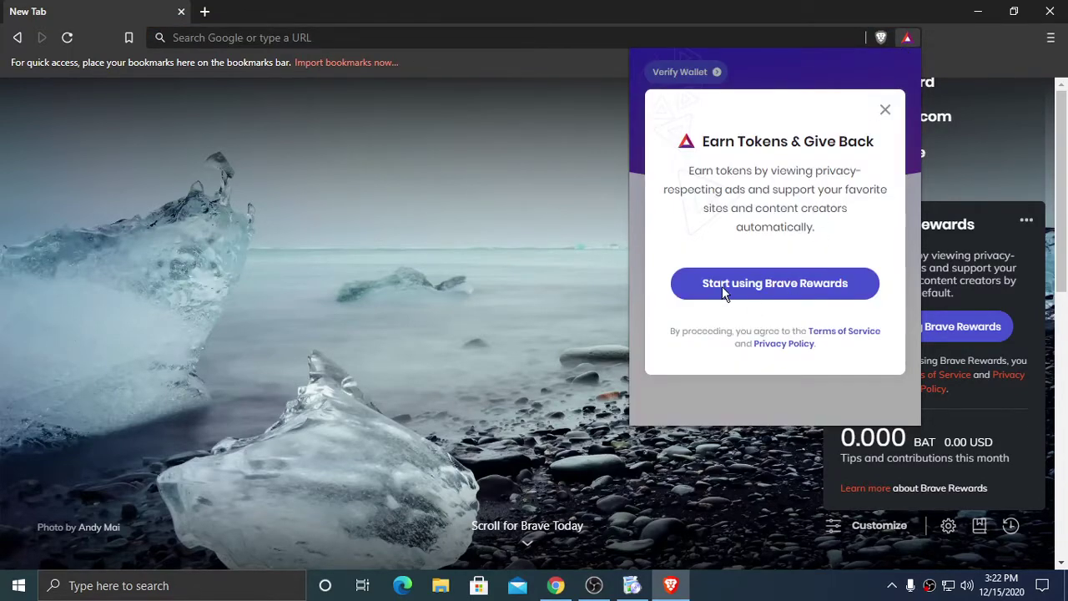
click(803, 284)
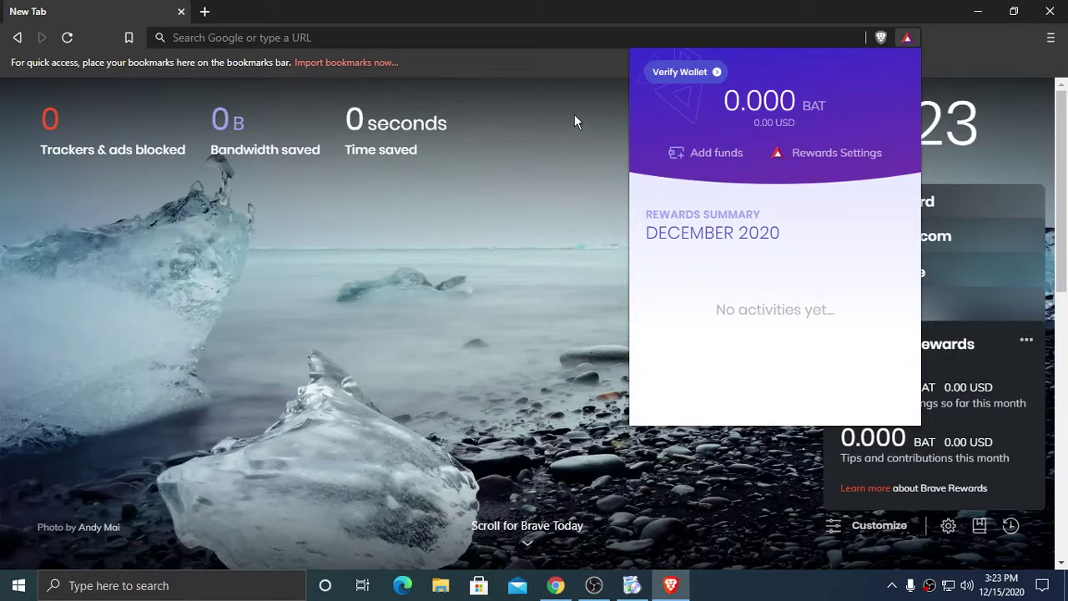
click(424, 38)
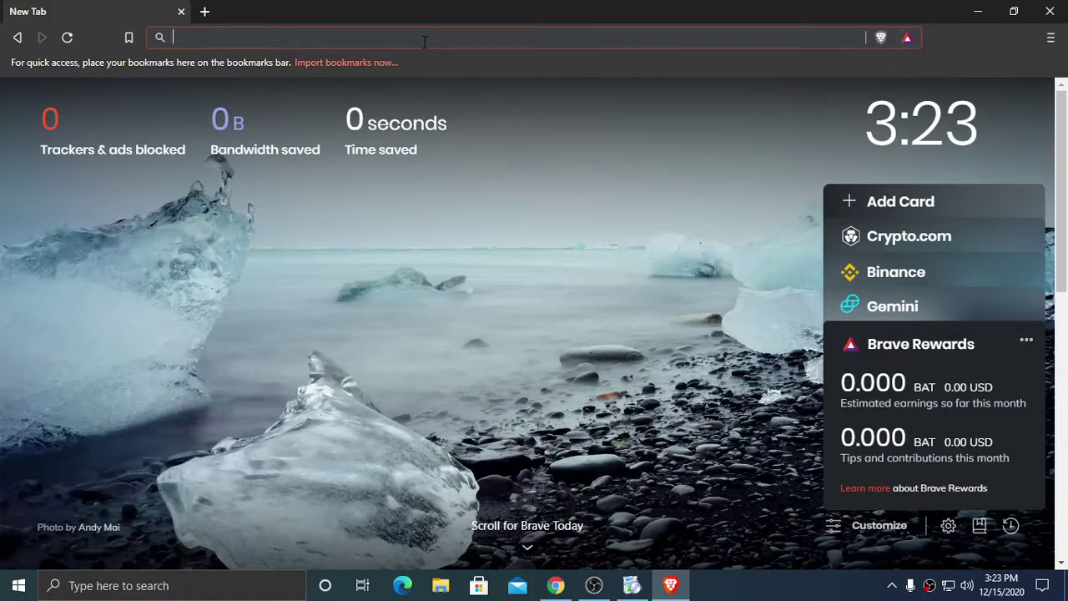
- Load youtube.com, then try swepps.gg in a new tab and erase its failed address
text(youtube)
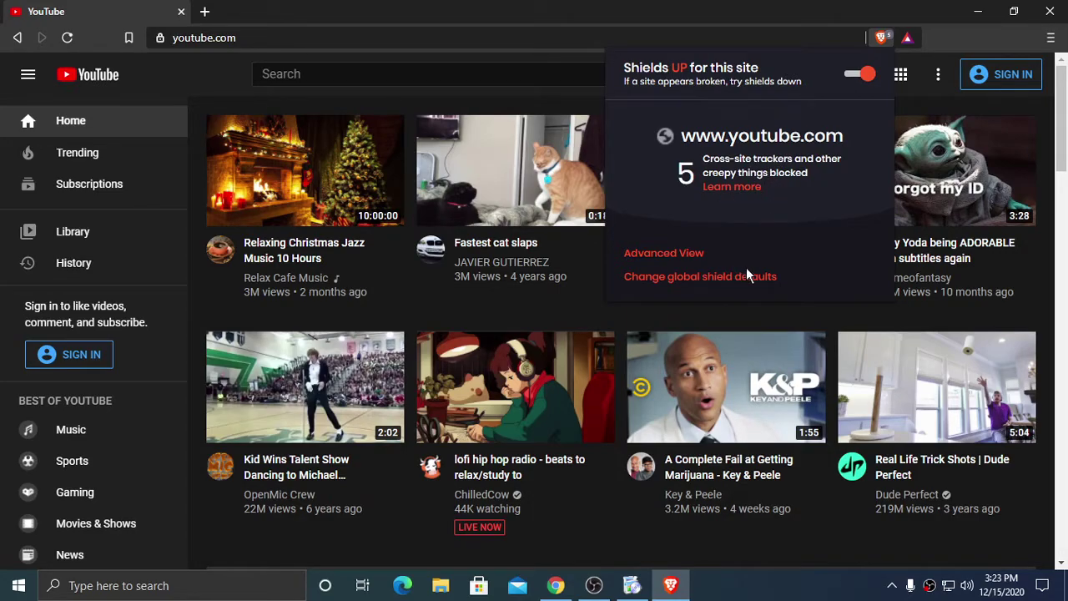
click(204, 12)
text(sw)
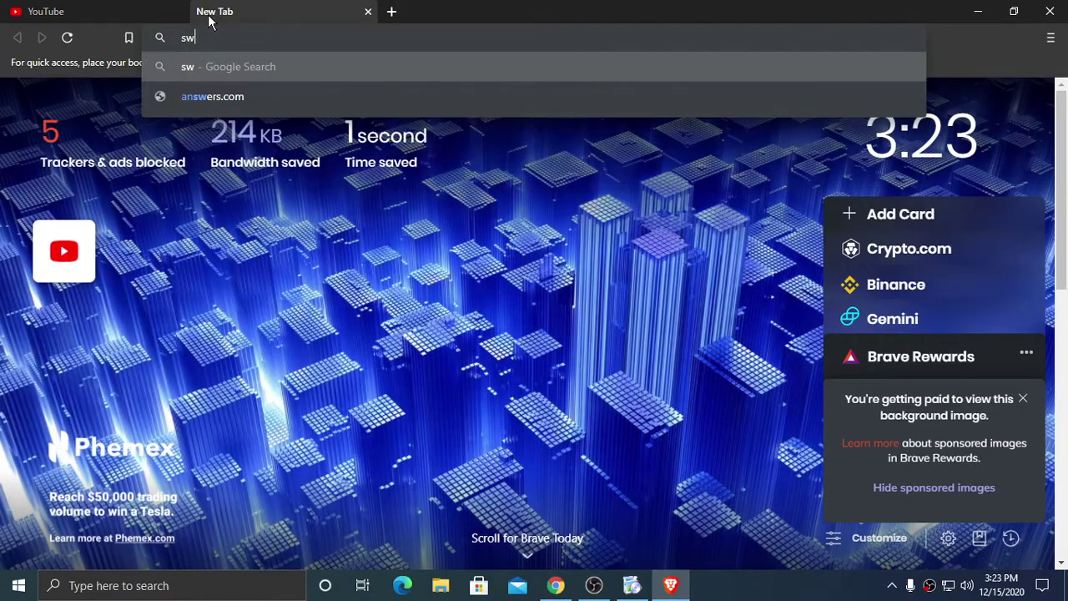
text(epp)
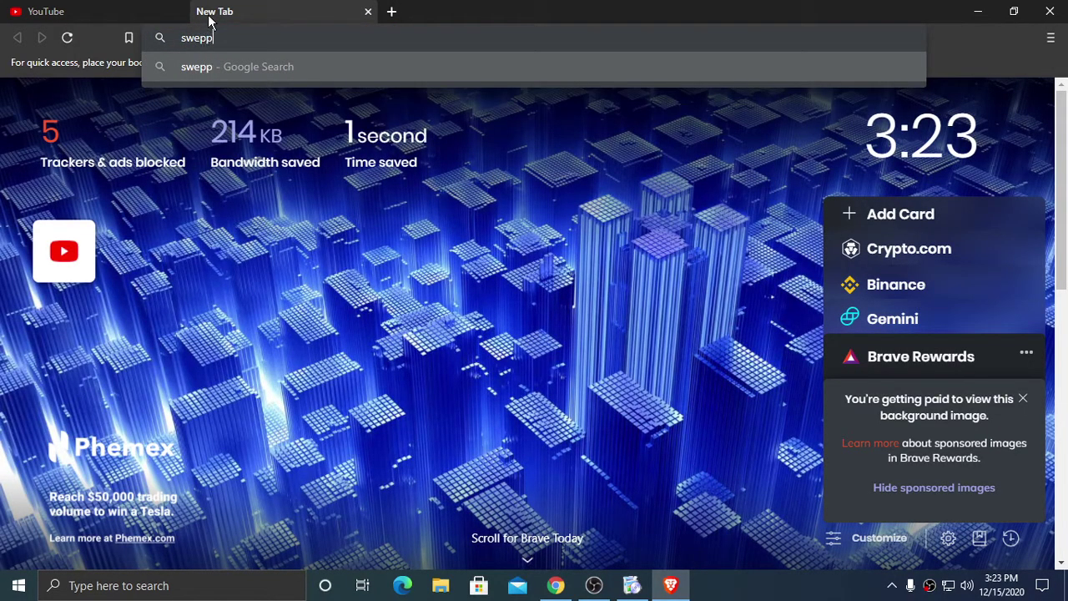
text(s.)
text(gg)
key(Return)
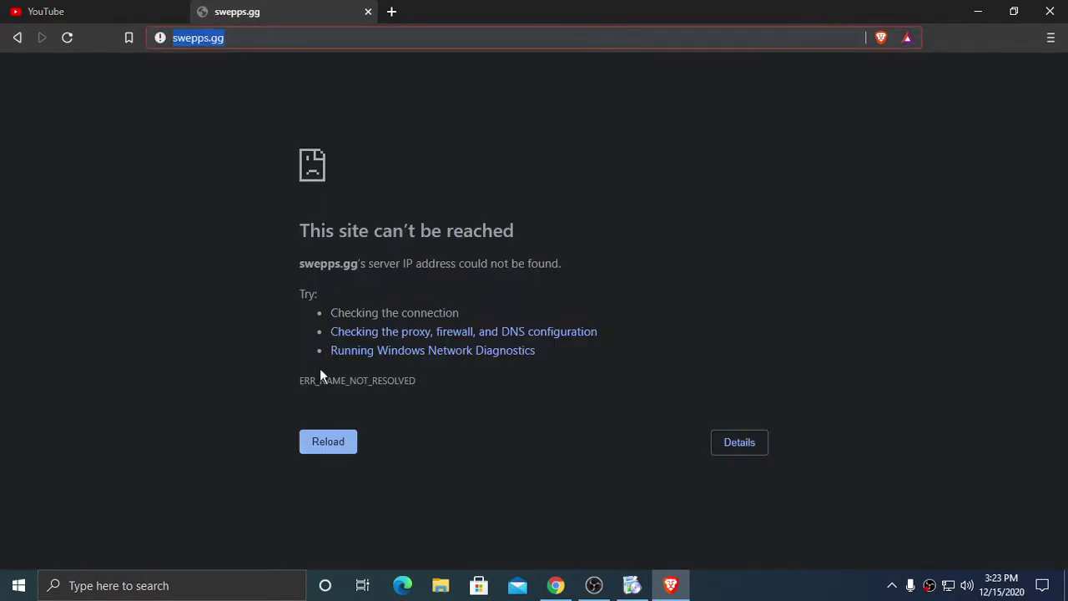
click(327, 443)
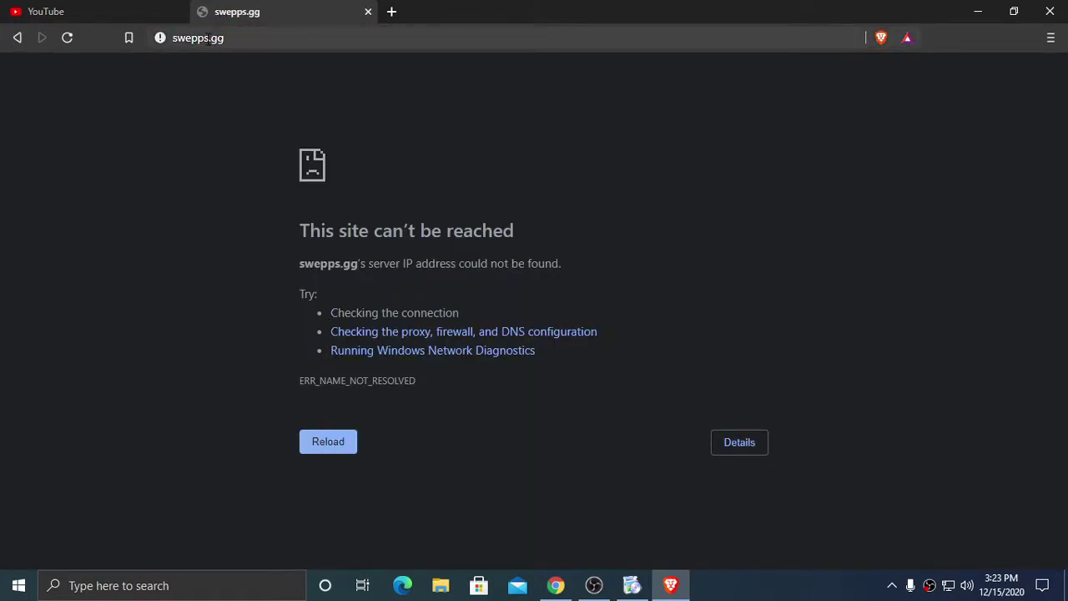
click(240, 39)
key(BackSpace)
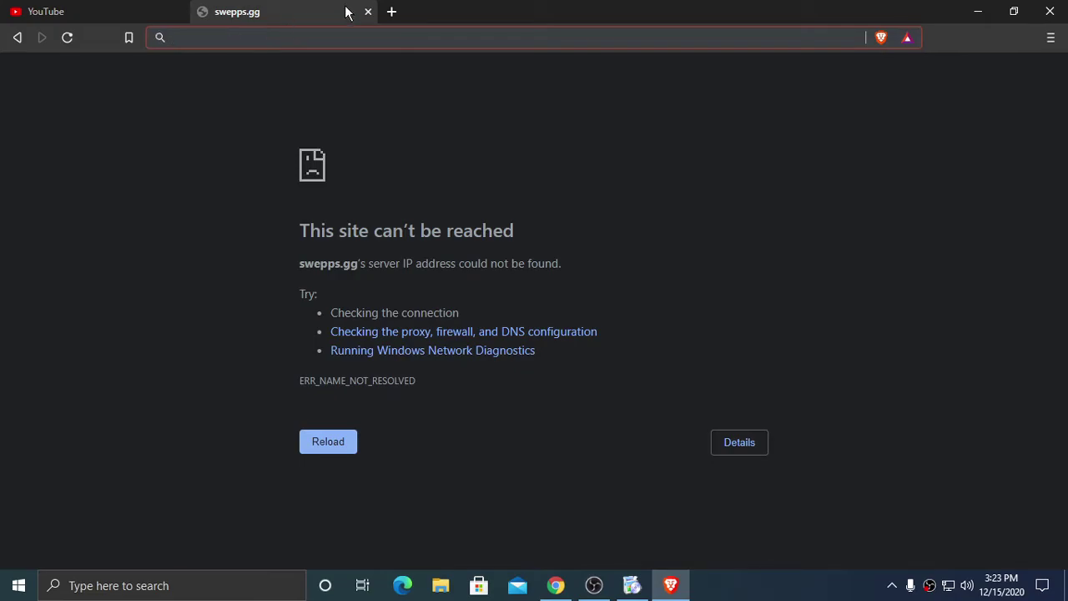
- Close the swepps.gg tab, open new tabs, and highlight the 214 KB bandwidth-saved figure
click(368, 12)
click(206, 11)
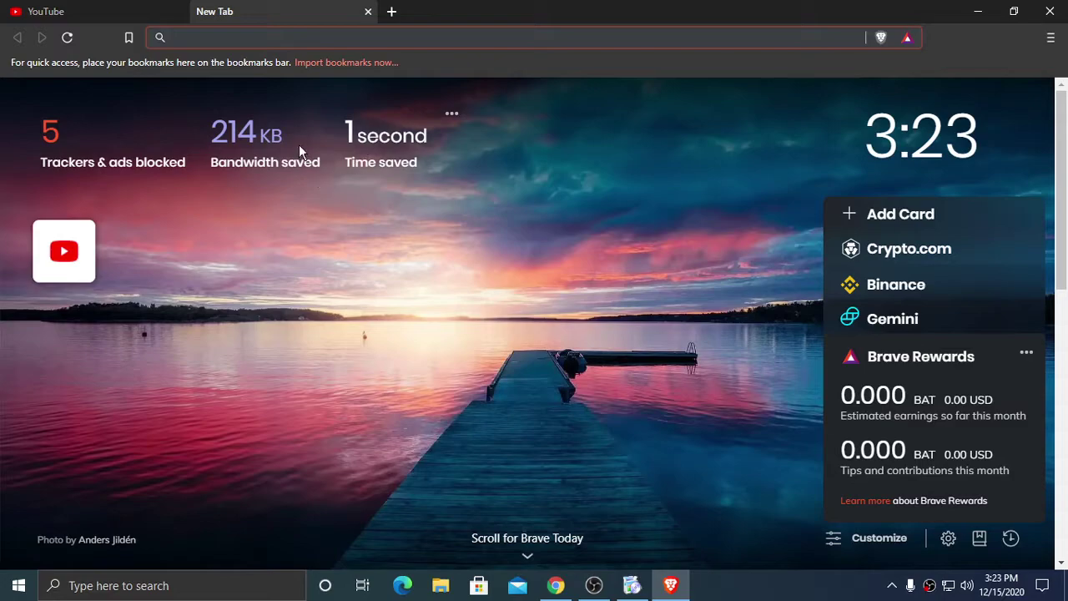
drag(357, 135, 390, 136)
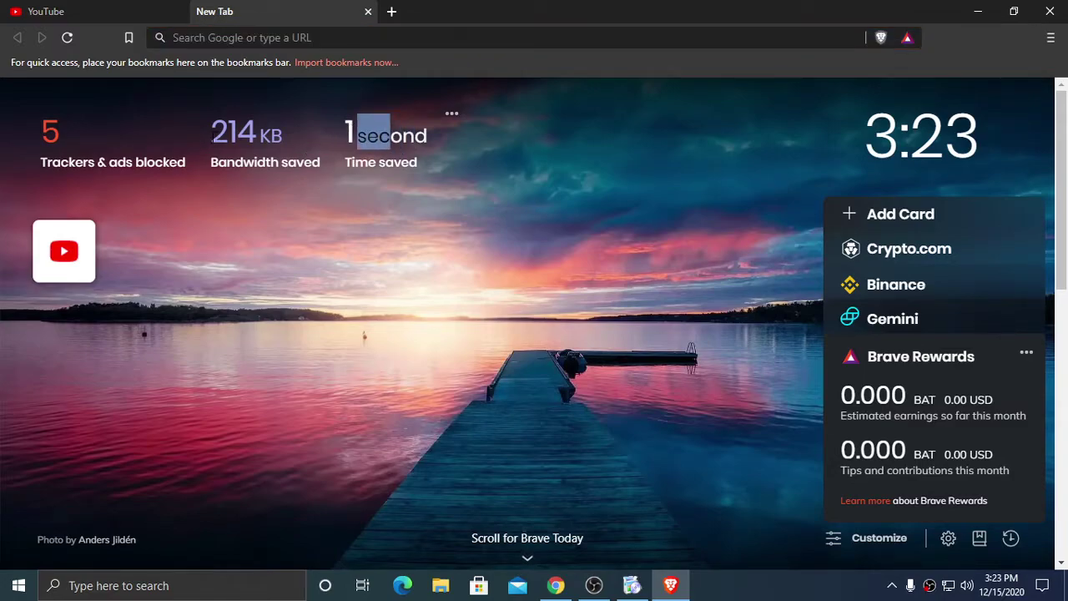
drag(211, 134, 299, 142)
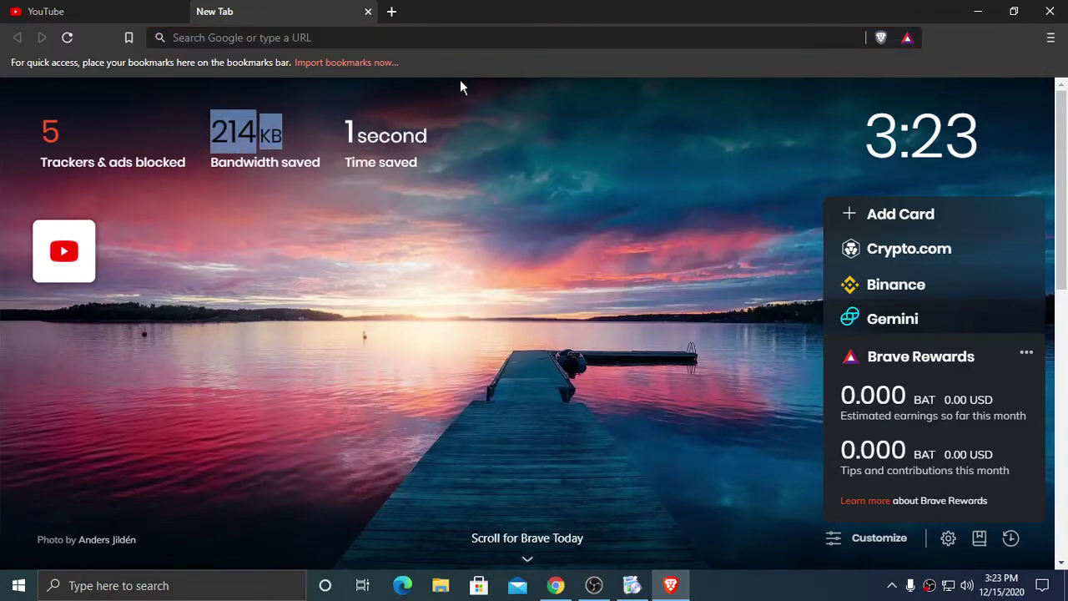
click(392, 12)
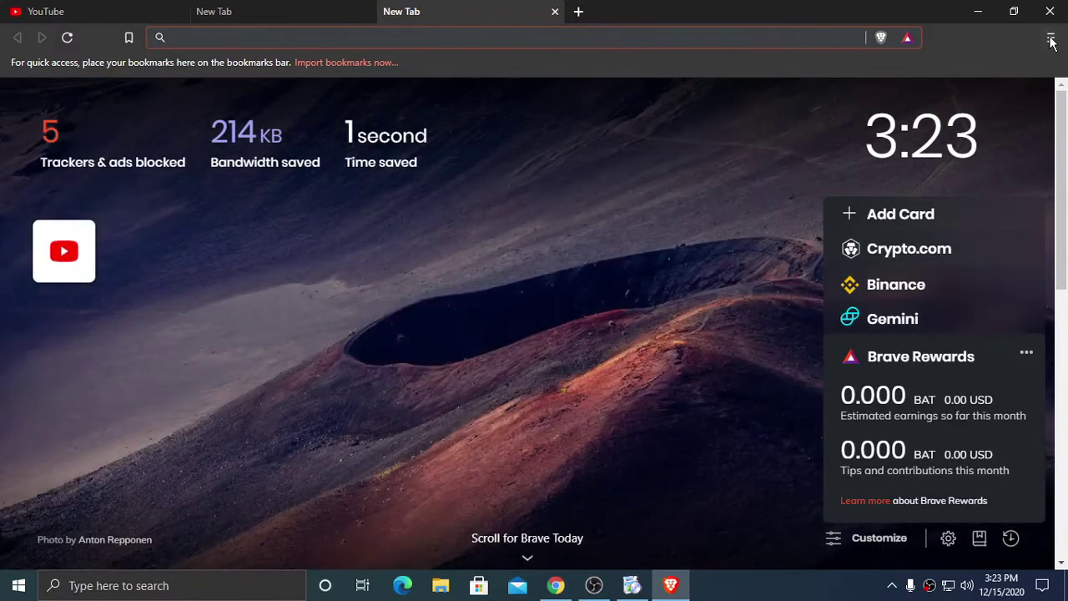
click(1051, 38)
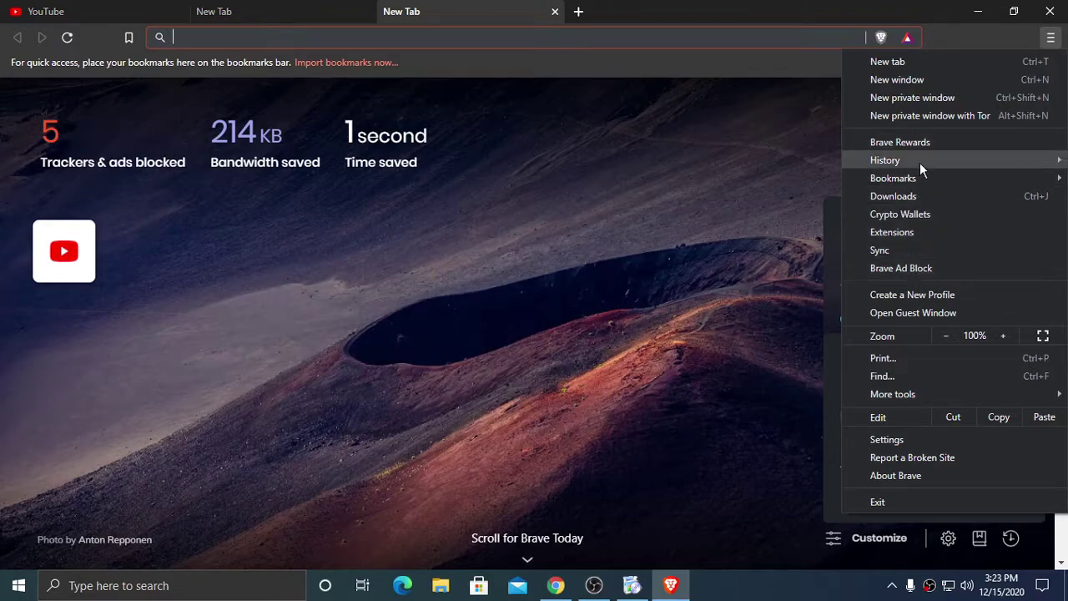
- Open a new private window with Tor and scroll through its Tor and DuckDuckGo introduction page
click(939, 116)
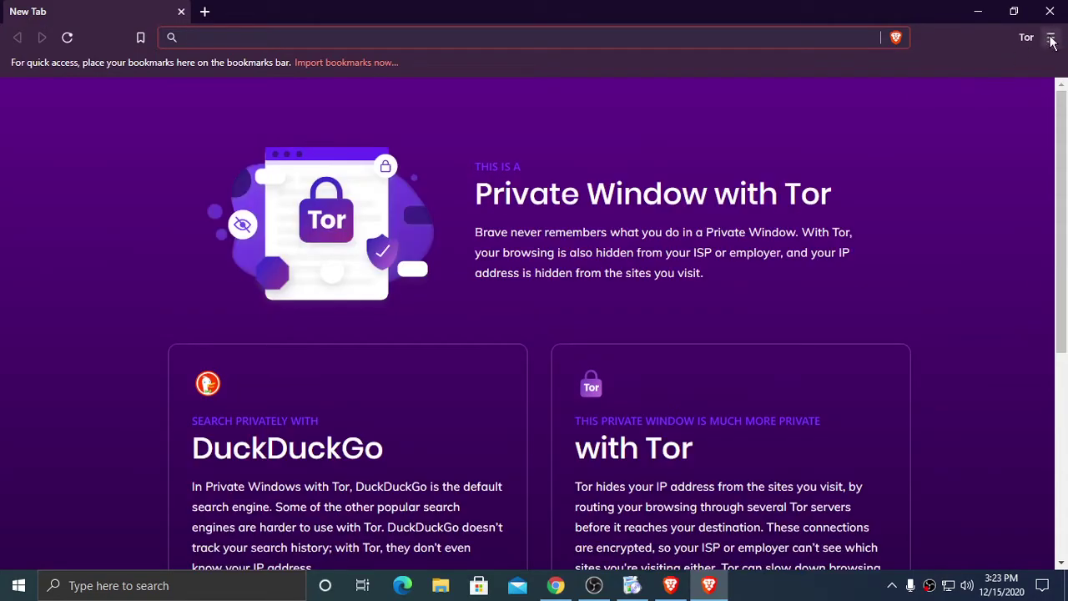
click(1050, 38)
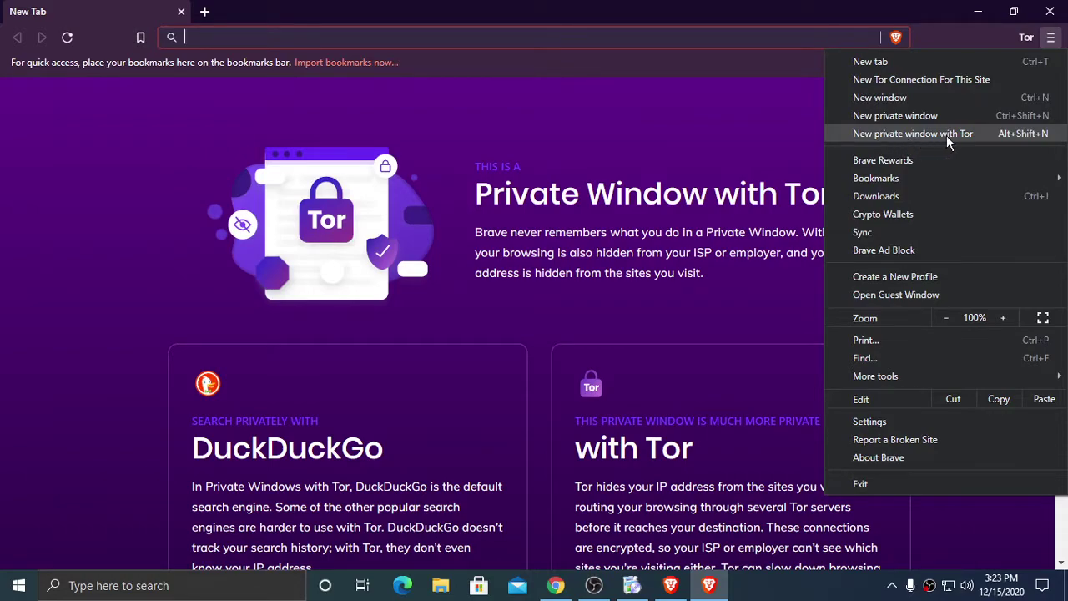
click(411, 164)
scroll(491, 263, down, 2)
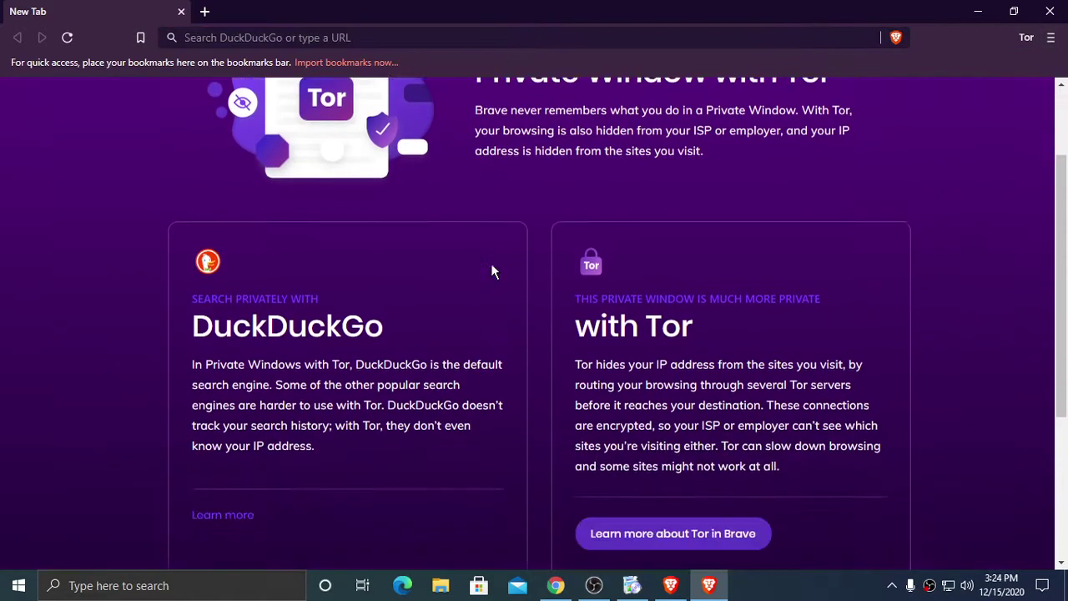
scroll(496, 270, down, 4)
scroll(533, 284, up, 2)
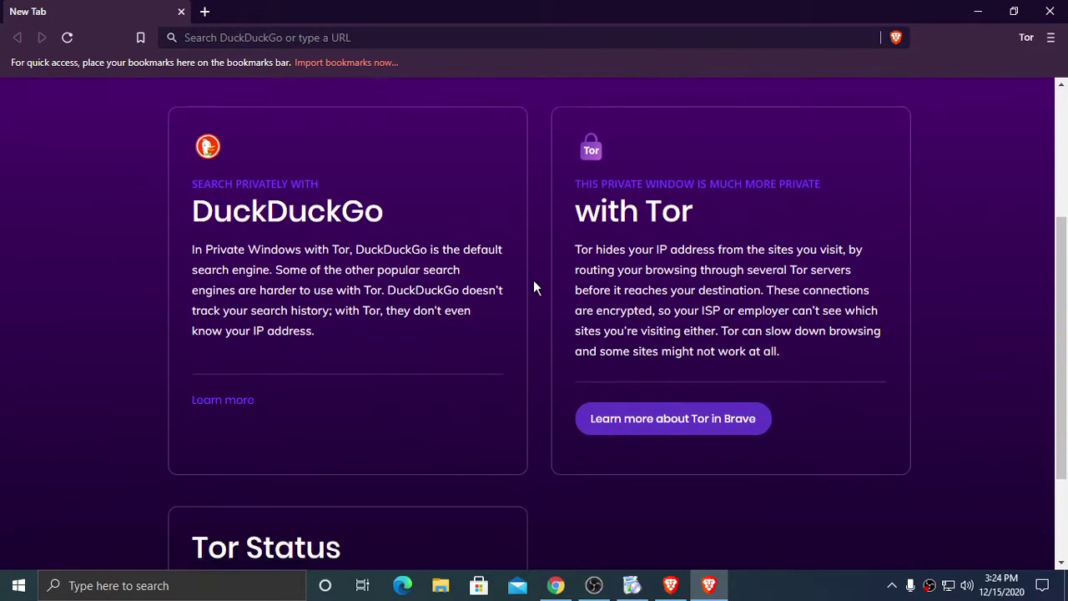
scroll(533, 280, down, 2)
scroll(523, 293, up, 4)
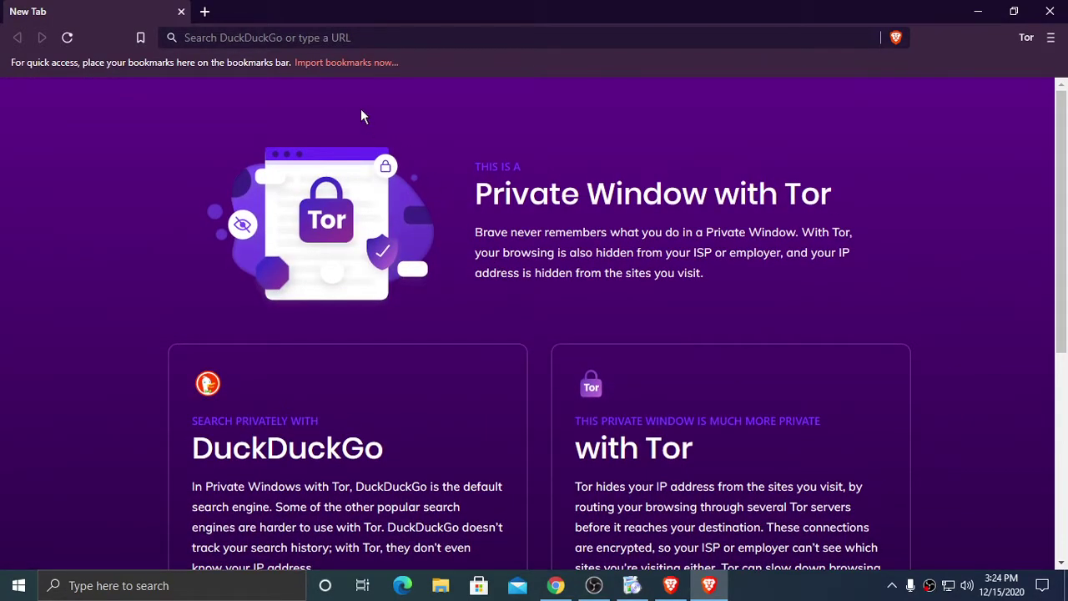
click(322, 37)
scroll(430, 266, down, 5)
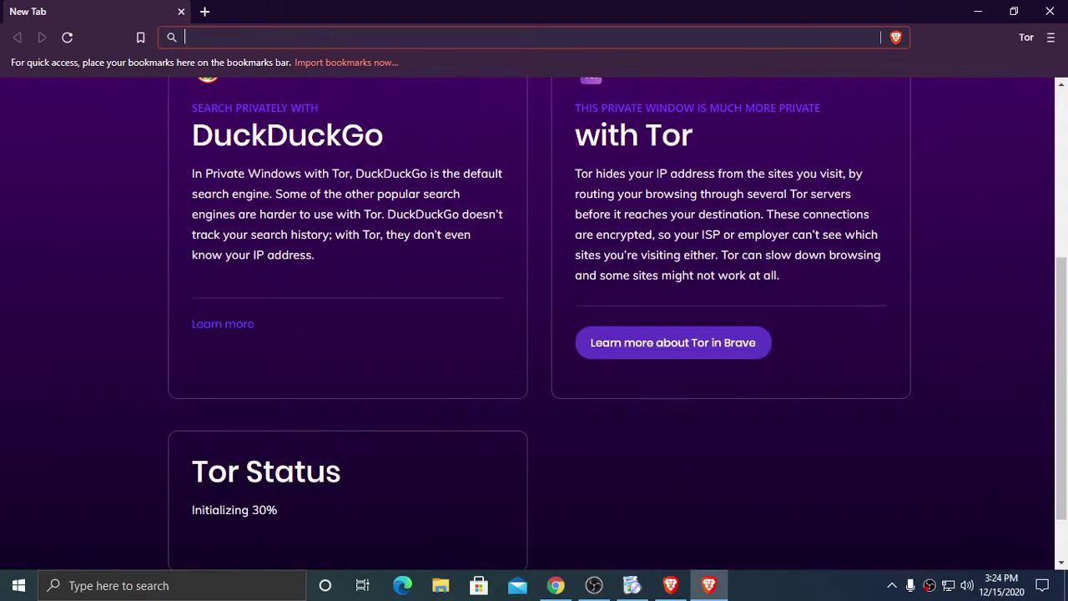
scroll(438, 271, up, 5)
scroll(446, 280, up, 1)
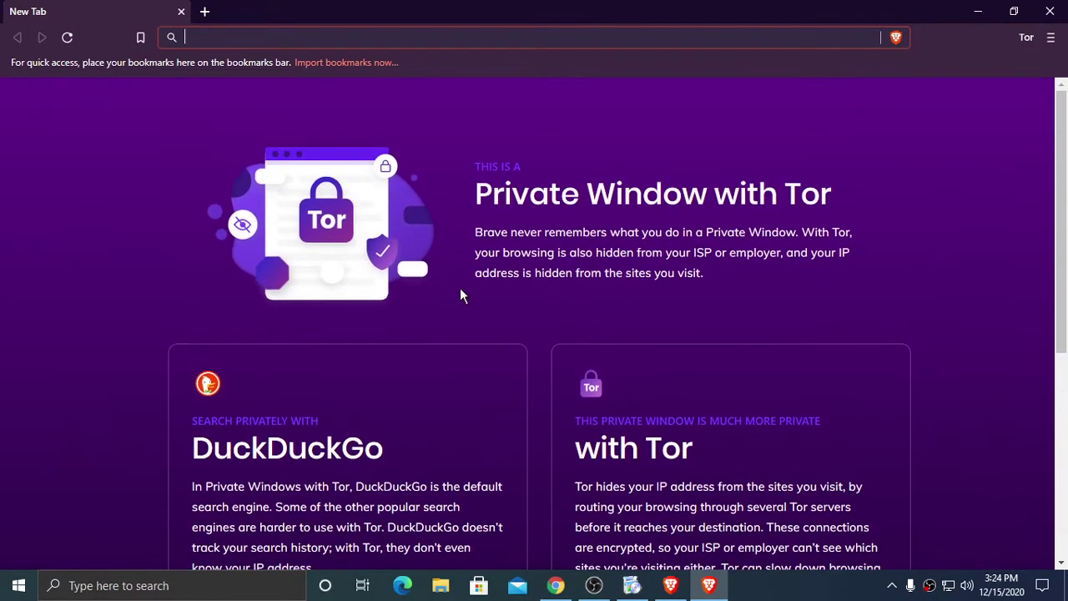